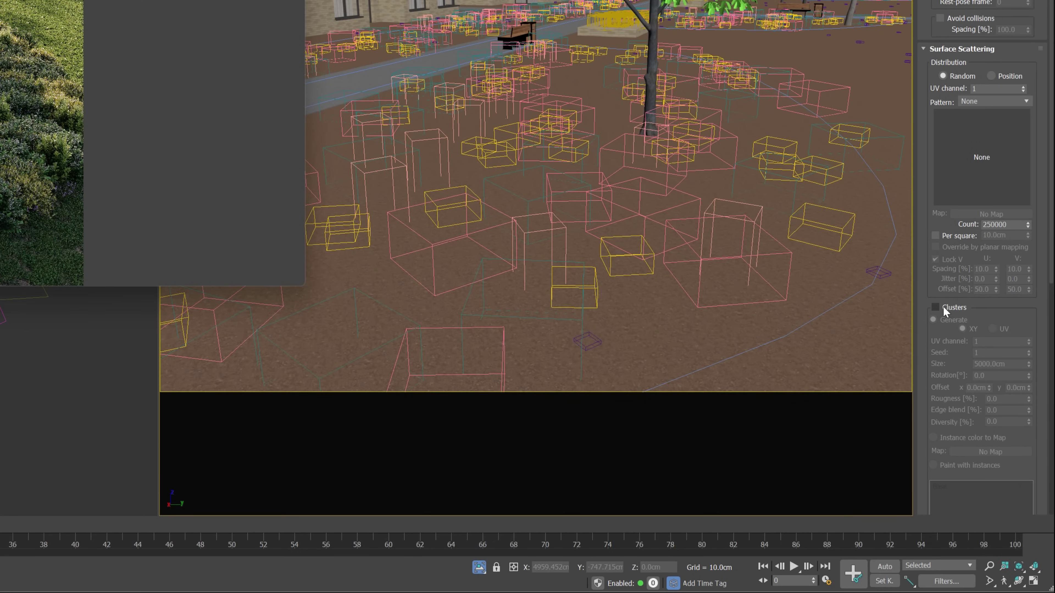
- Enable Clusters on the courtyard Chaos Scatter so shrubs group into 5000 cm clusters
left_click(935, 307)
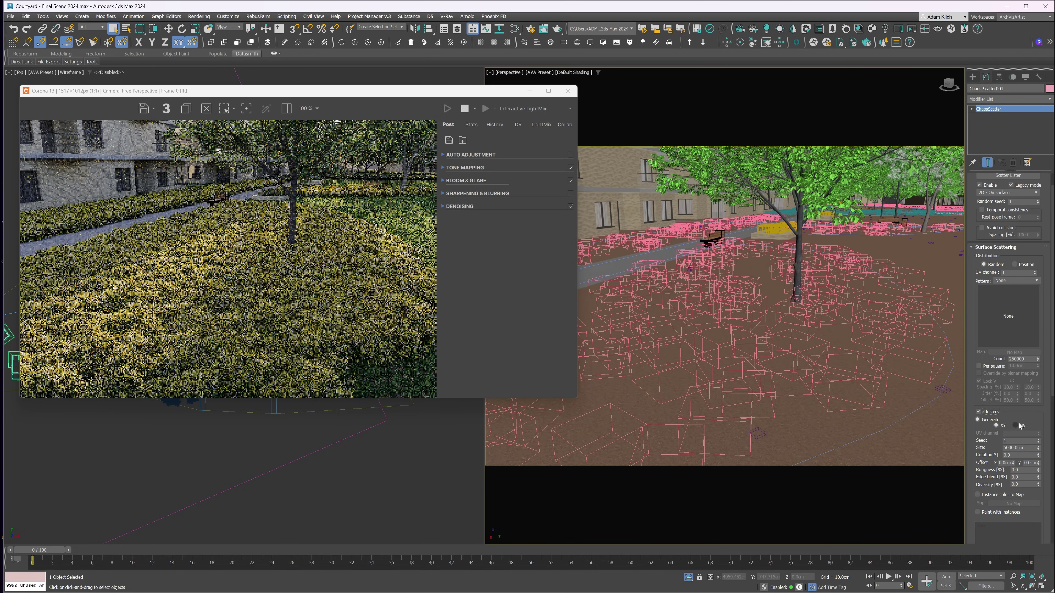
- Set the shrub cluster size to 200 cm and cluster rotation to 20°
double_click(1013, 449)
key("Return")
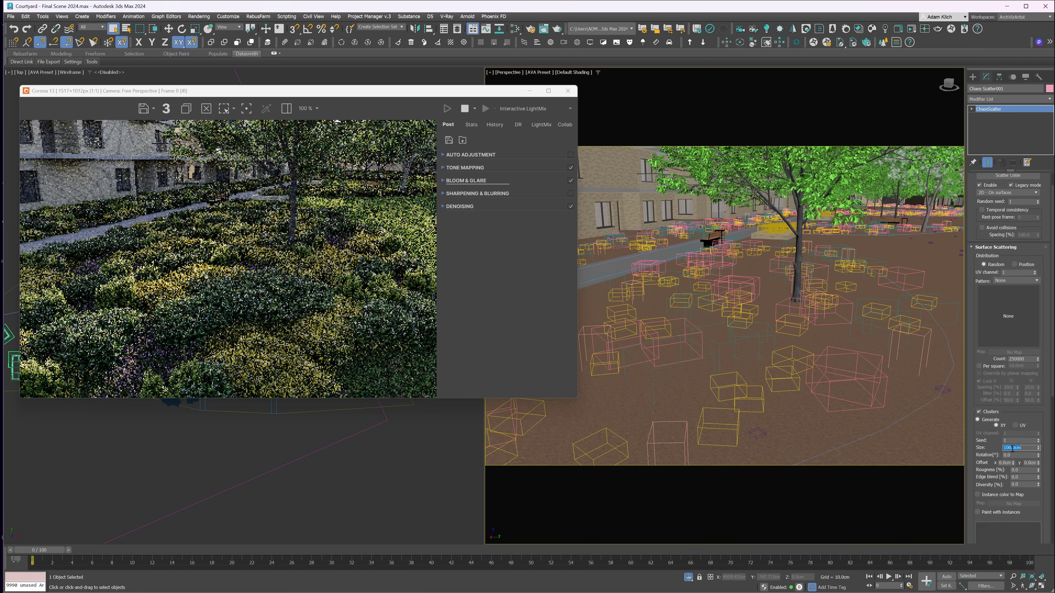
type("200")
key("Return")
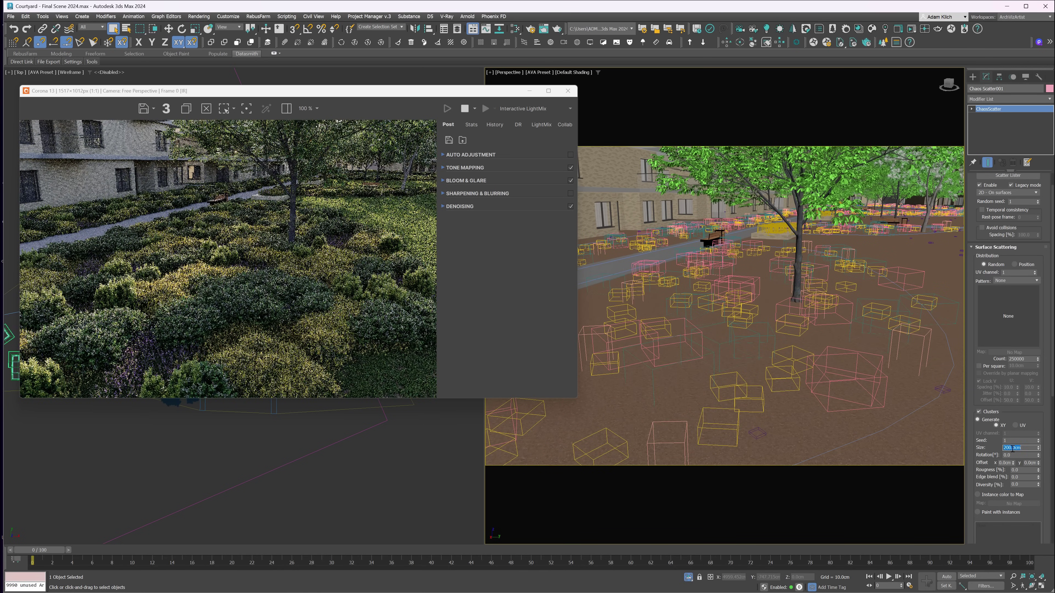
left_click(1008, 455)
type("20")
key("Return")
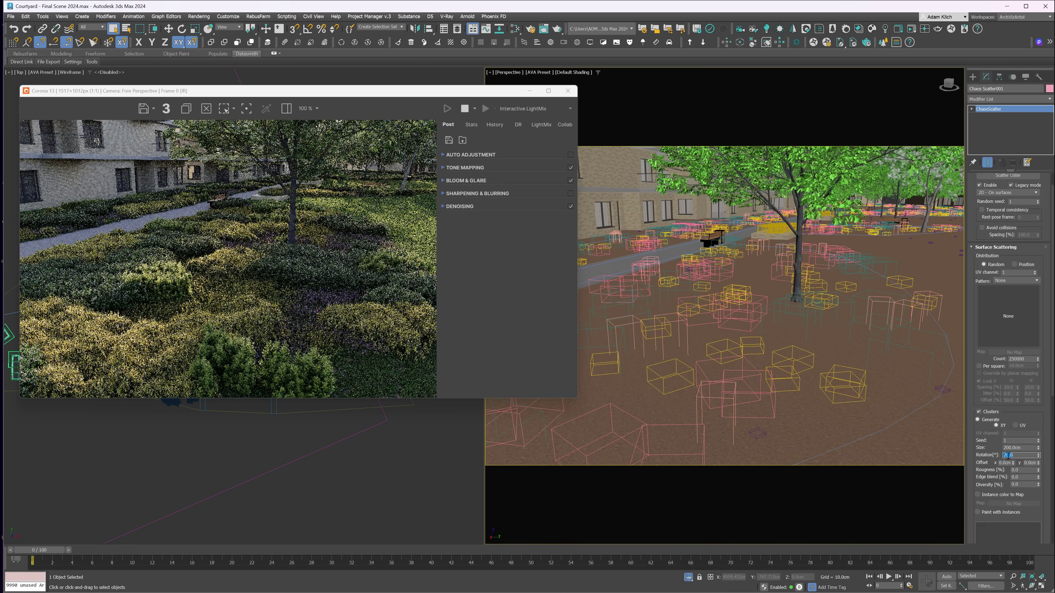
- Set cluster roughness to 60% and edge blend to 10%
left_click(1019, 470)
type("60")
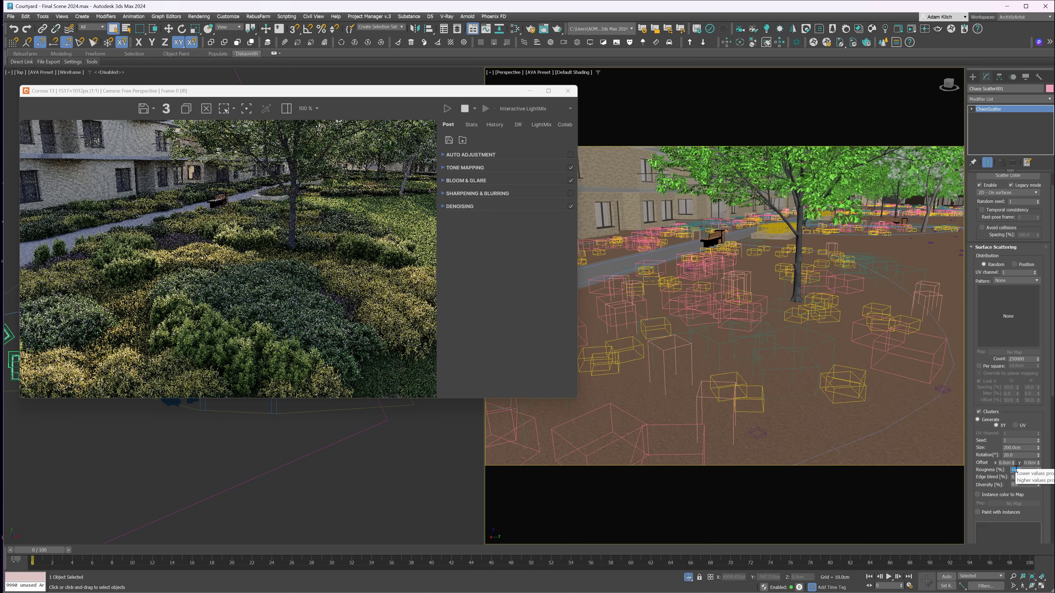
key("Return")
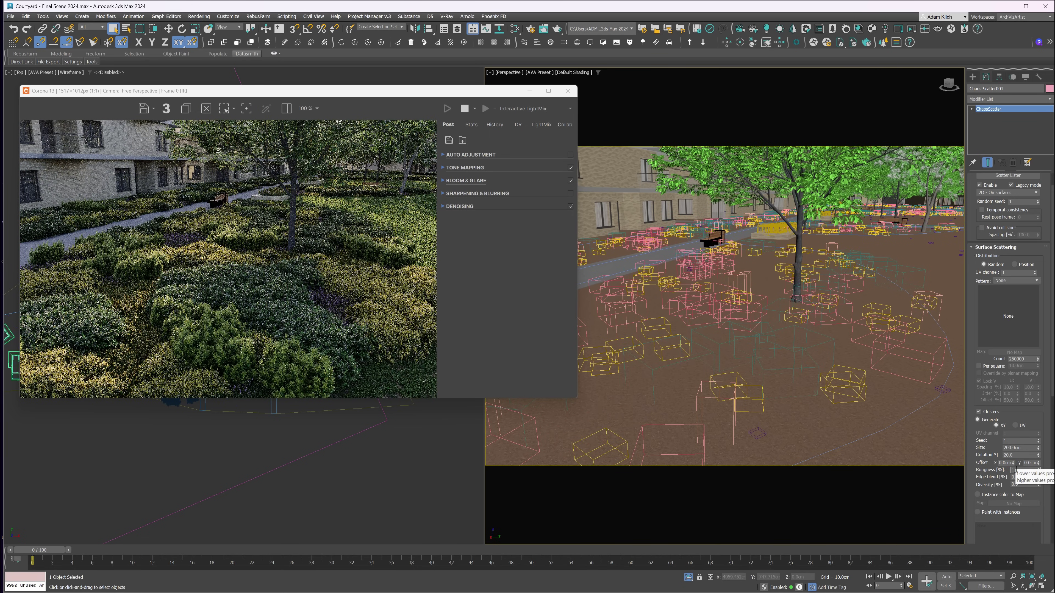
key("Return")
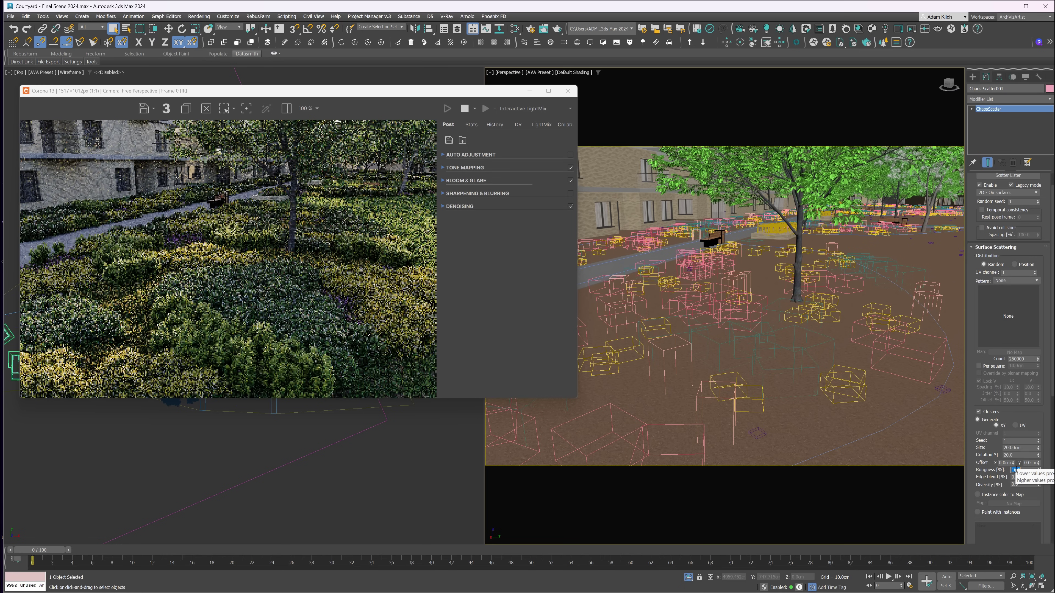
double_click(1015, 478)
type("20")
key("Return")
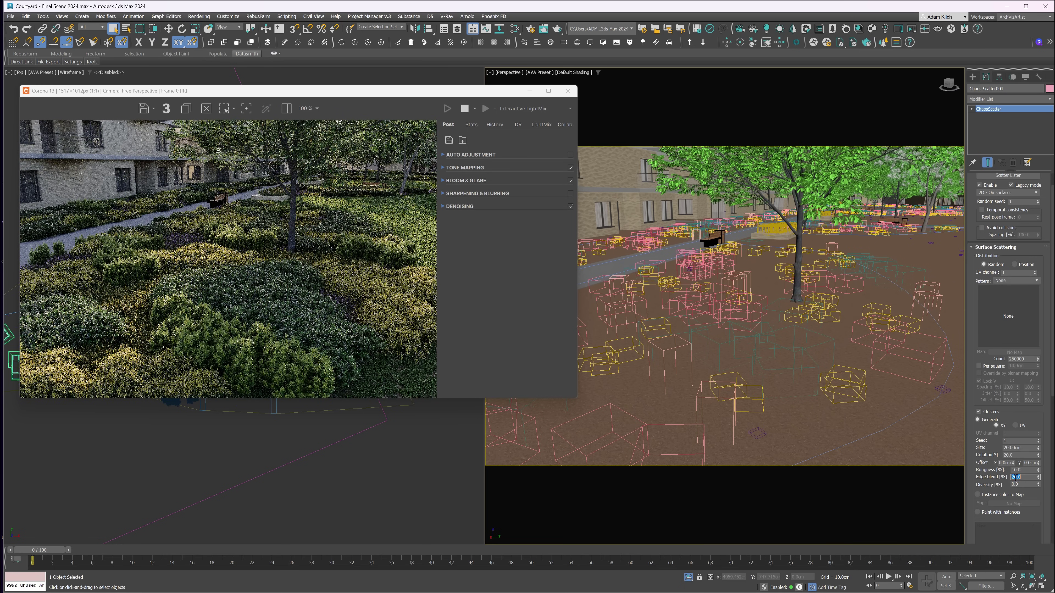
type("60")
key("Return")
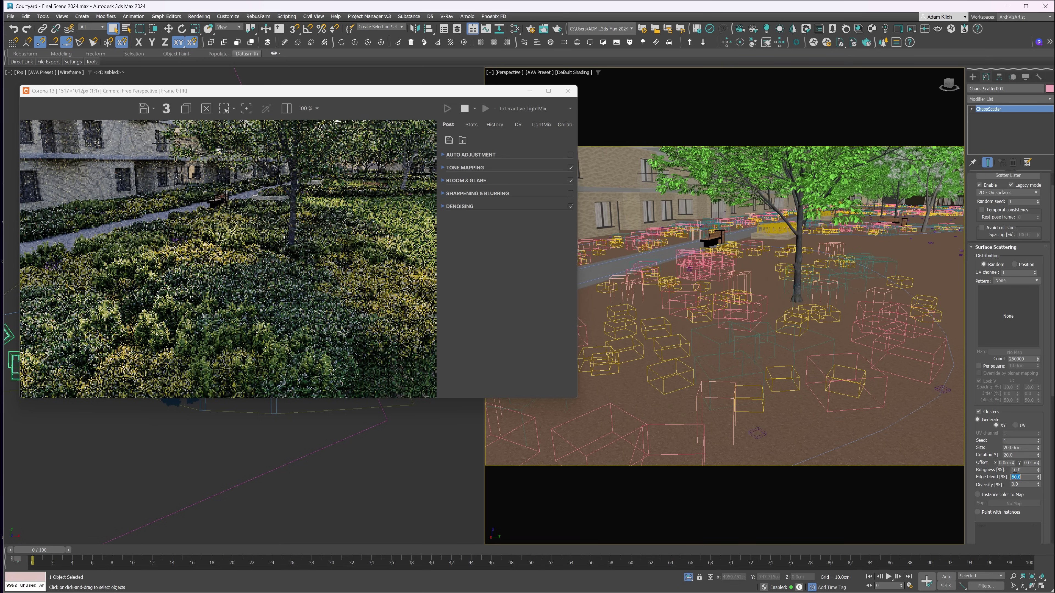
type("1")
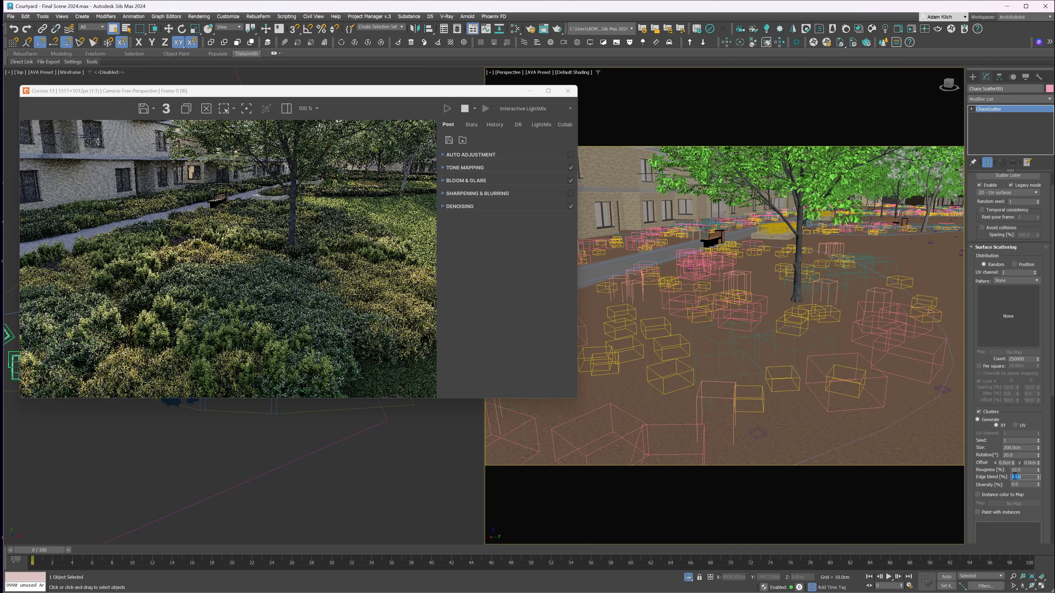
key("Return")
left_click(1019, 485)
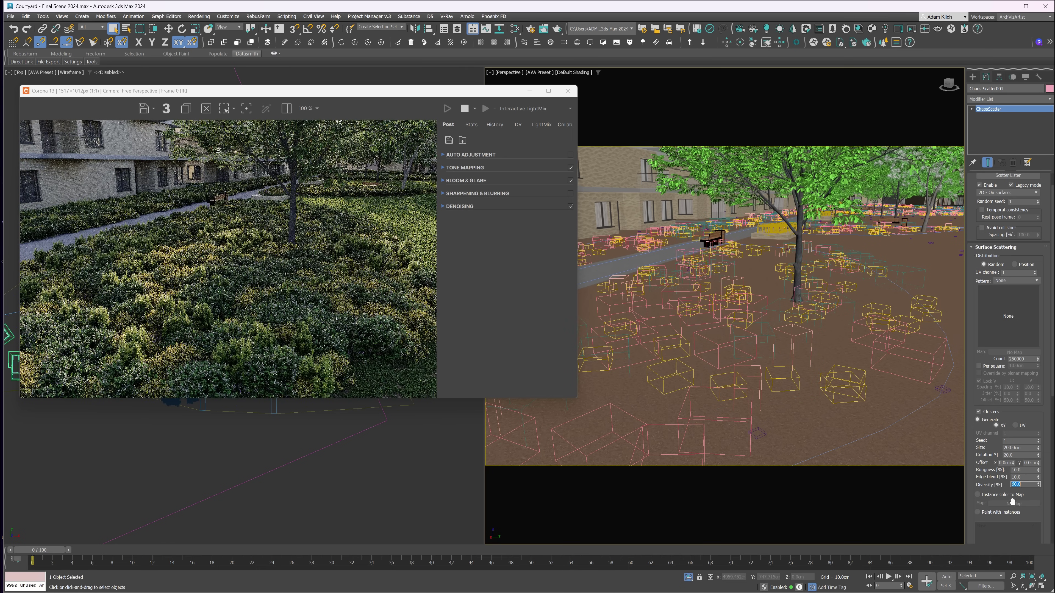
- Switch the cluster instance colour option to follow a map
left_click(1000, 496)
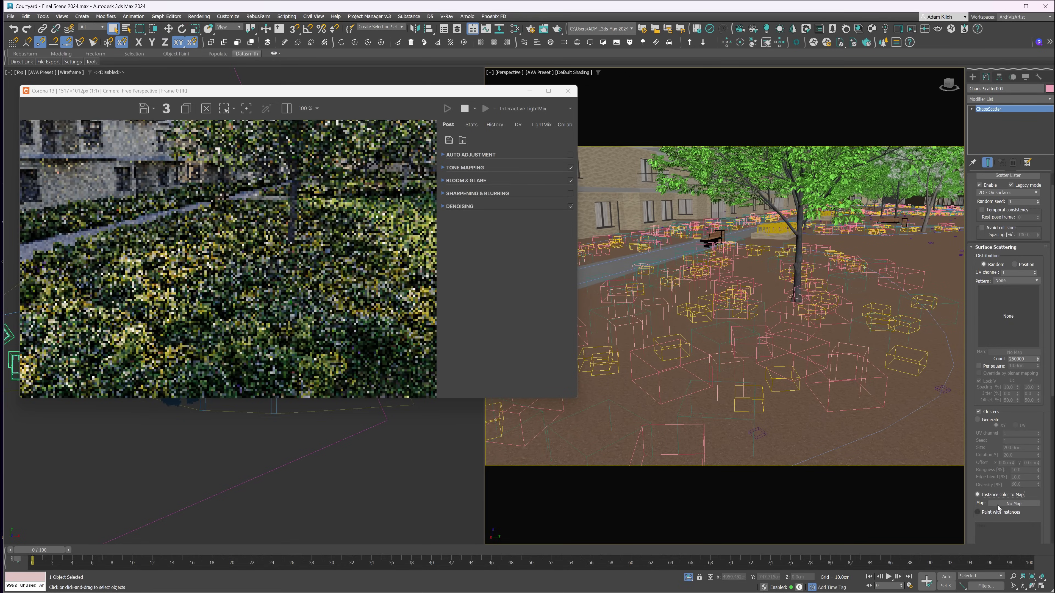
scroll(991, 229, "up", 5)
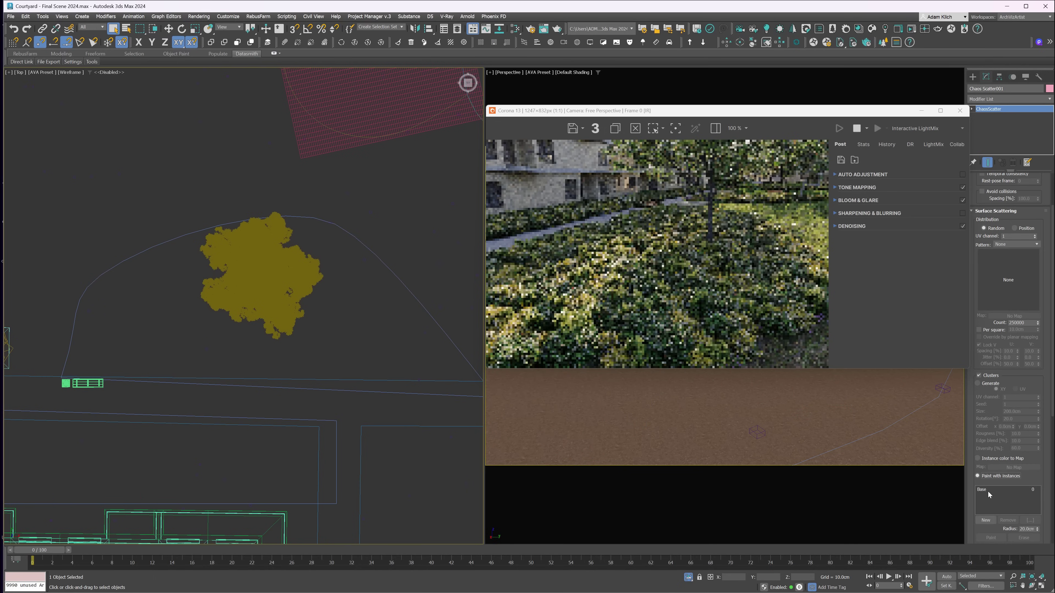
- Put Coleonema pulchellum in the Base layer's composition and Deutzia crenata Nikko005 in new Layer 1
left_click(987, 491)
left_click(1030, 520)
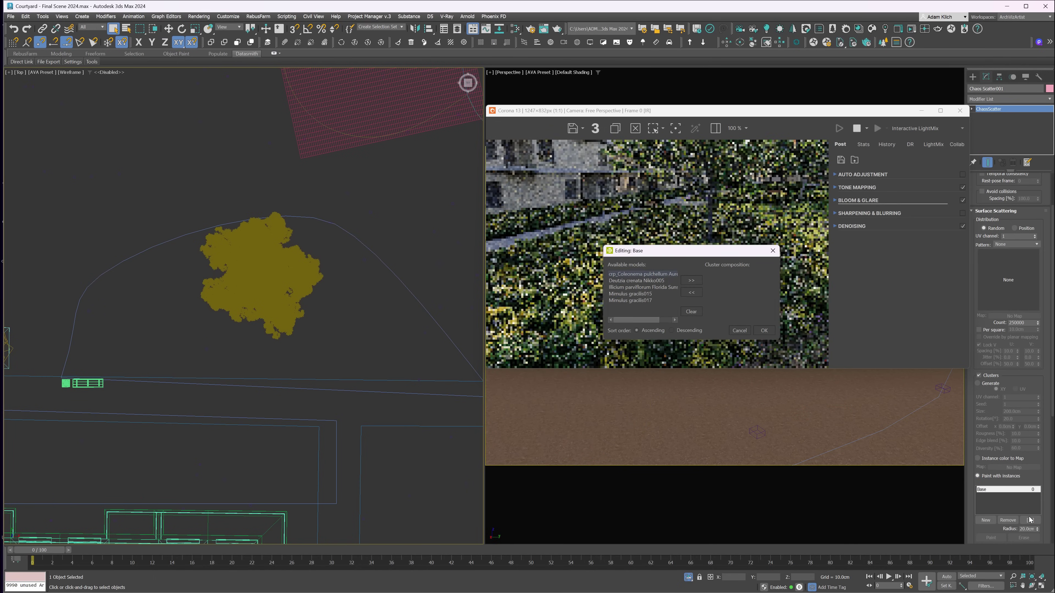
left_click(643, 274)
left_click(691, 281)
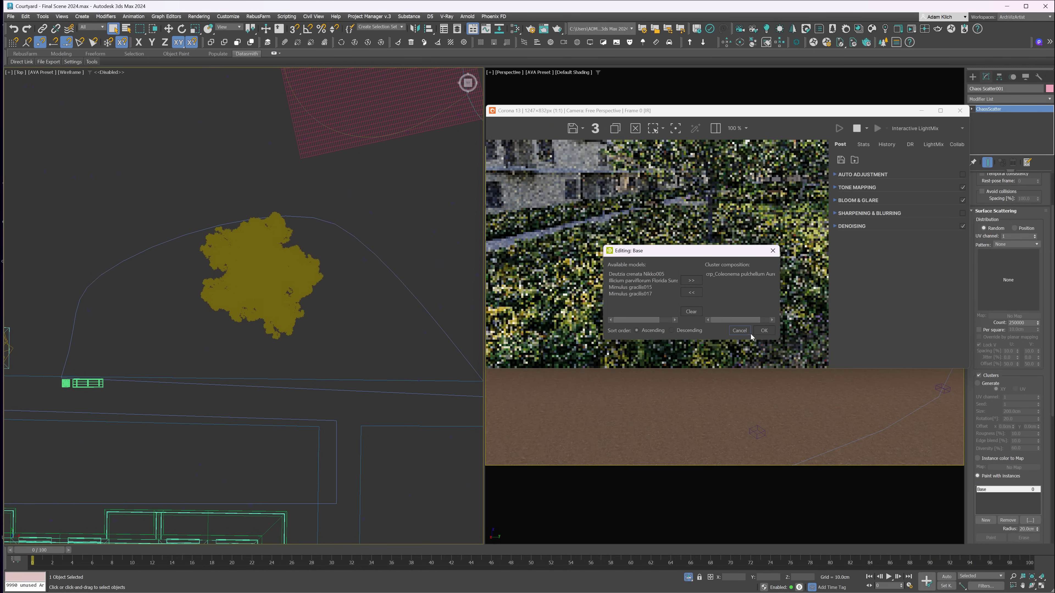
left_click(764, 331)
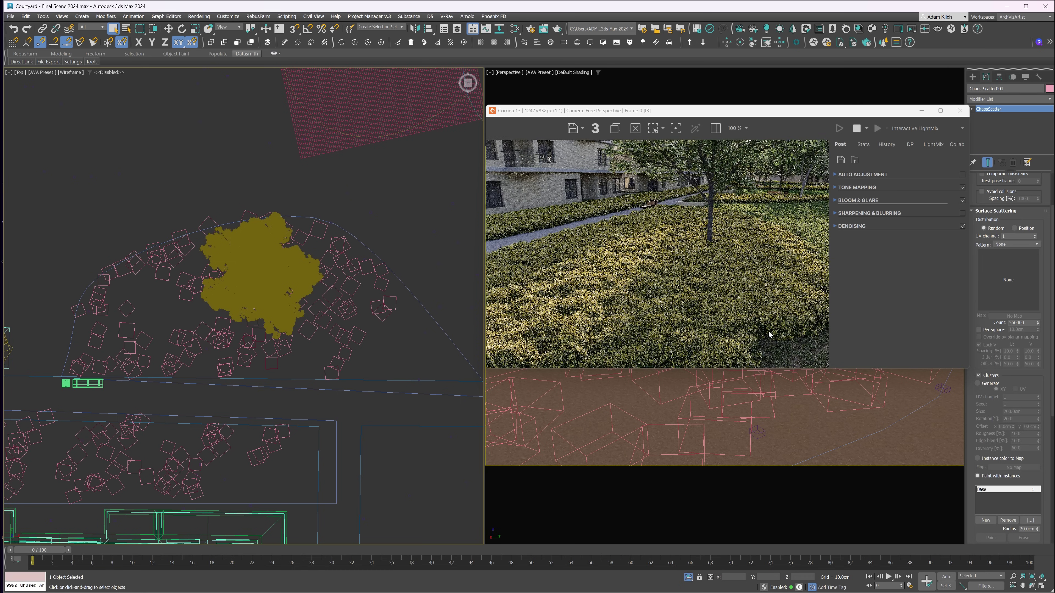
left_click(986, 521)
left_click_drag(631, 284, 746, 282)
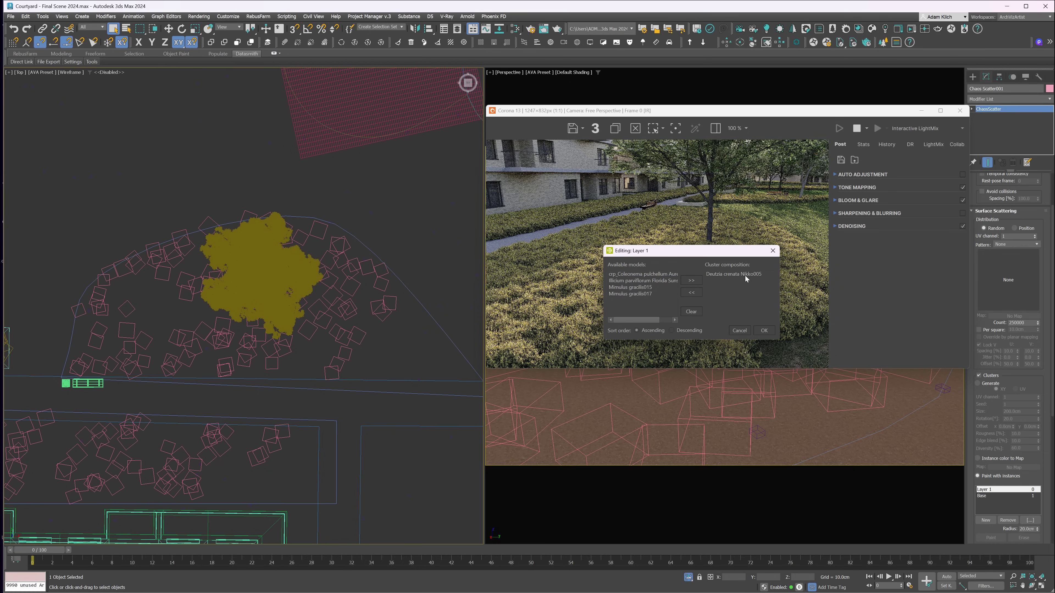
- Paint Layer 1 Deutzia shrubs into the bed along its lower-left edge
left_click(764, 330)
left_click(991, 538)
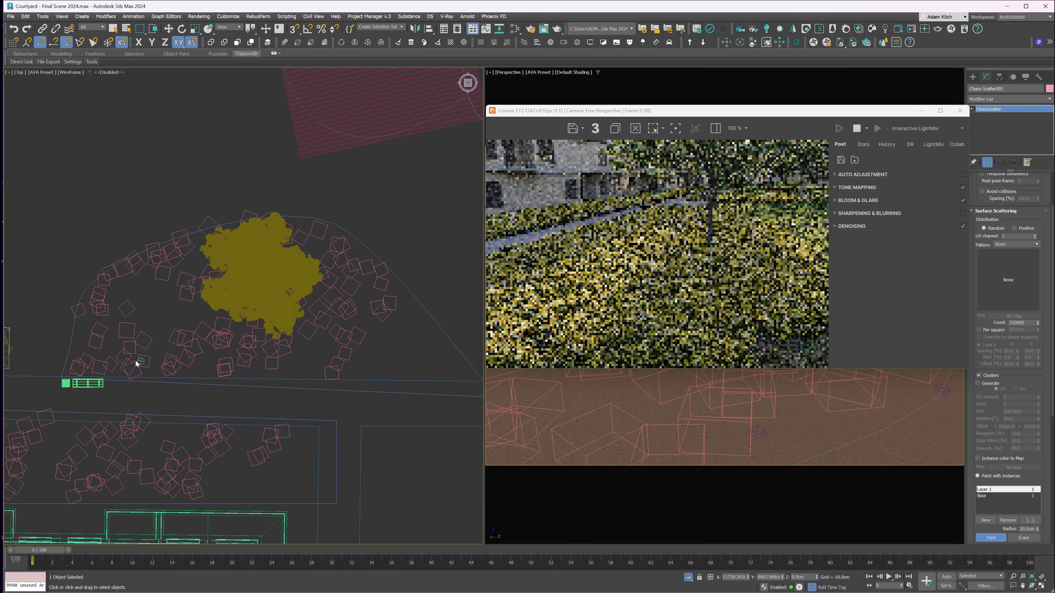
left_click(125, 370)
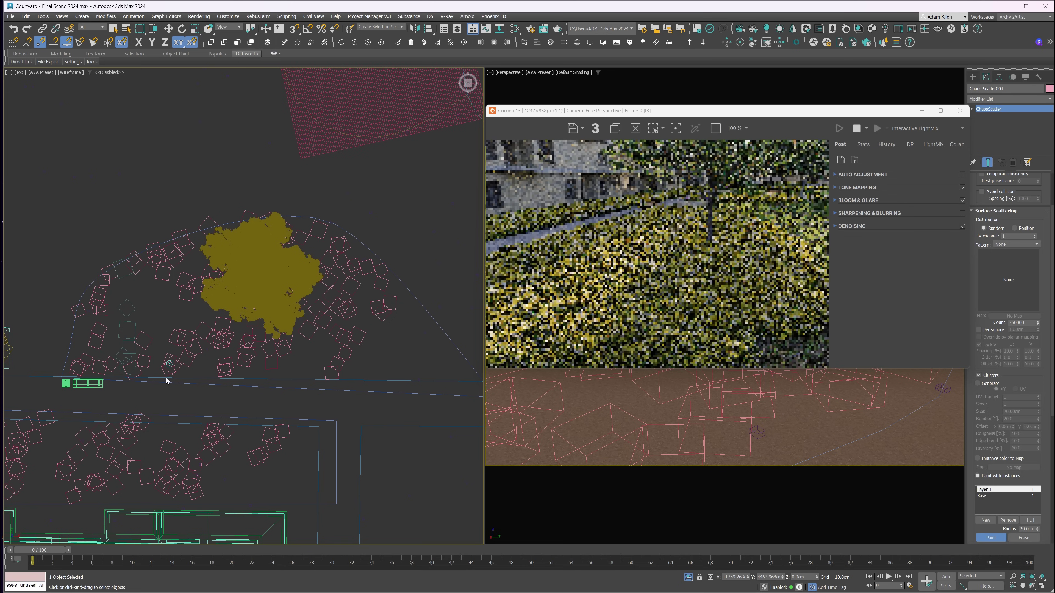
mouse_move(167, 257)
left_mouse_down()
mouse_move(196, 332)
mouse_move(161, 247)
left_mouse_up()
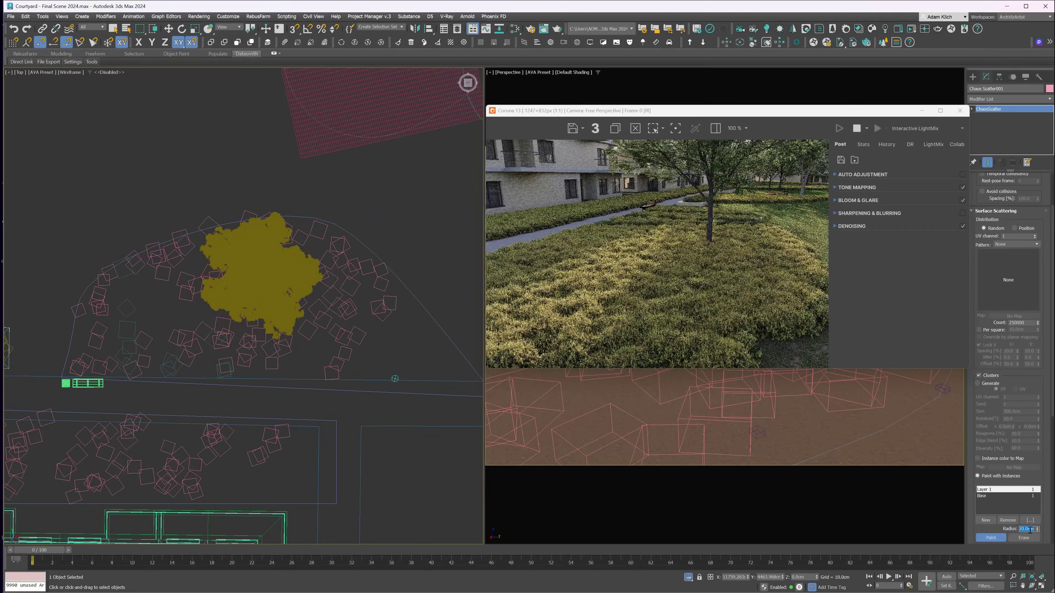
double_click(1028, 529)
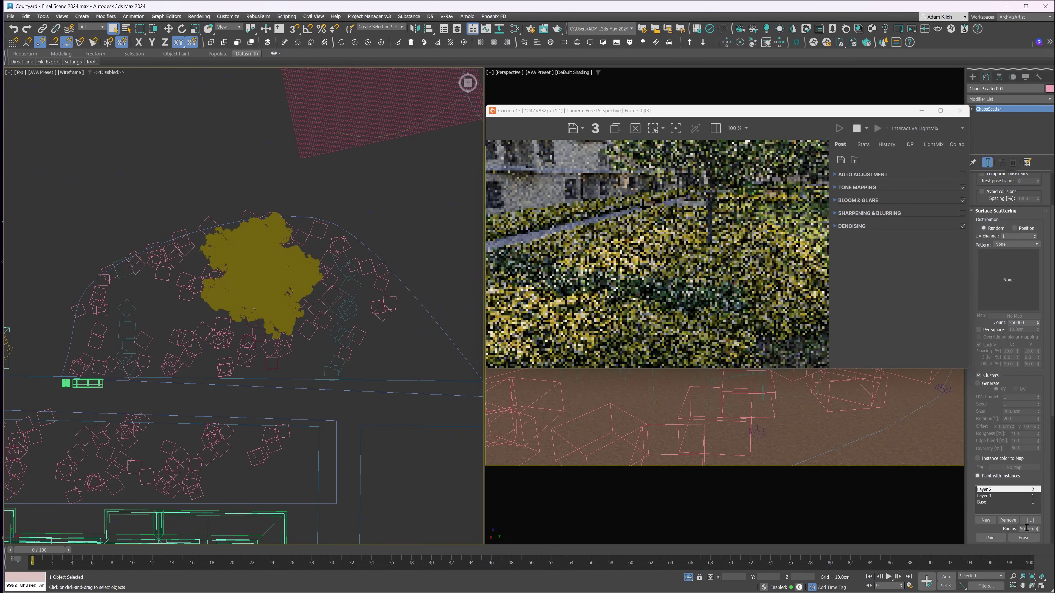
- Paint more shrubs just below and right of the tree with a 70 cm brush
left_click(991, 537)
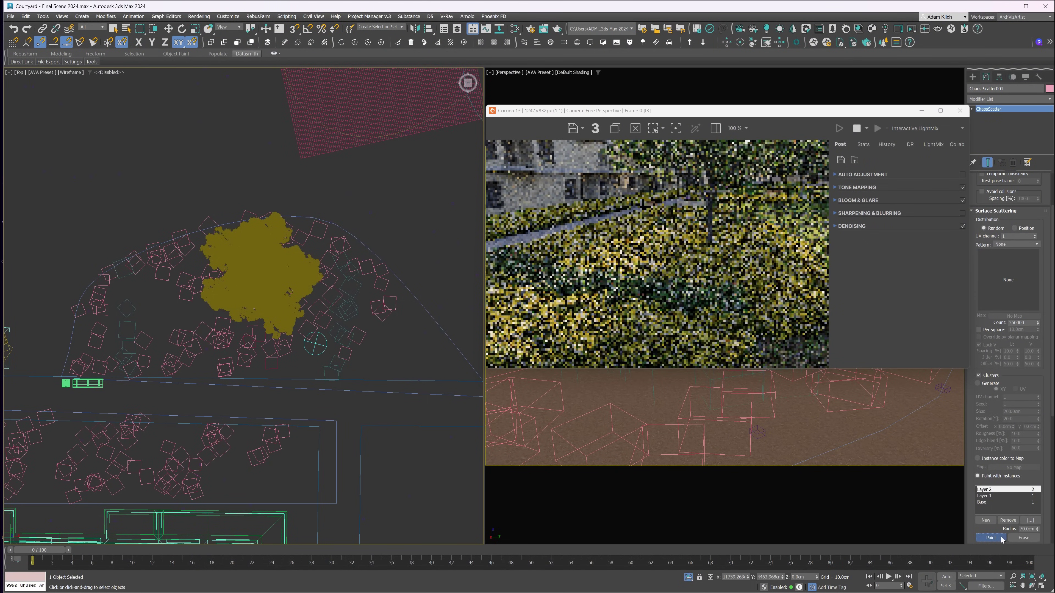
left_click_drag(337, 299, 320, 298)
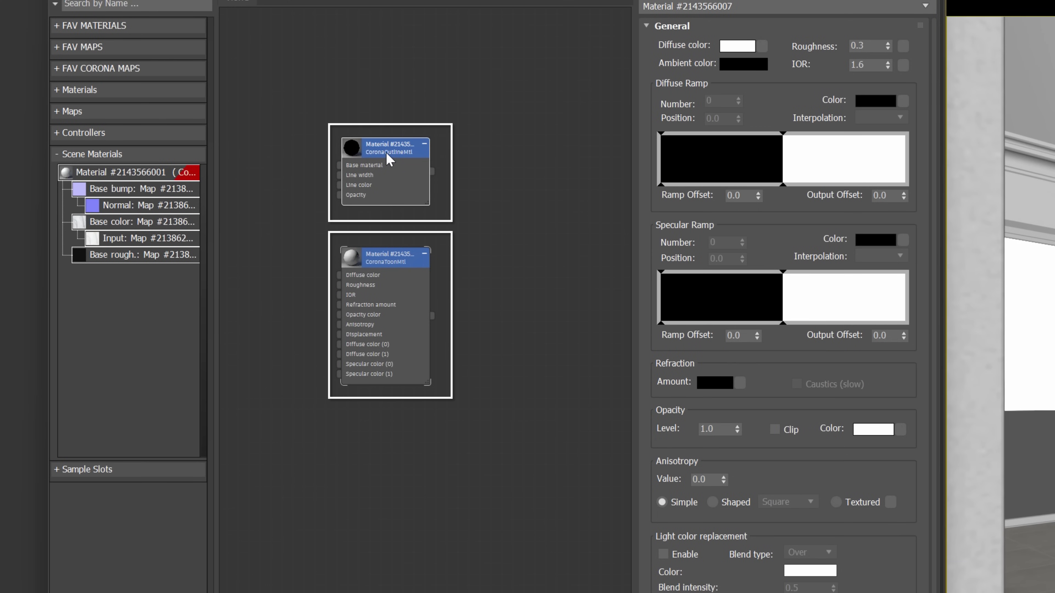
double_click(386, 151)
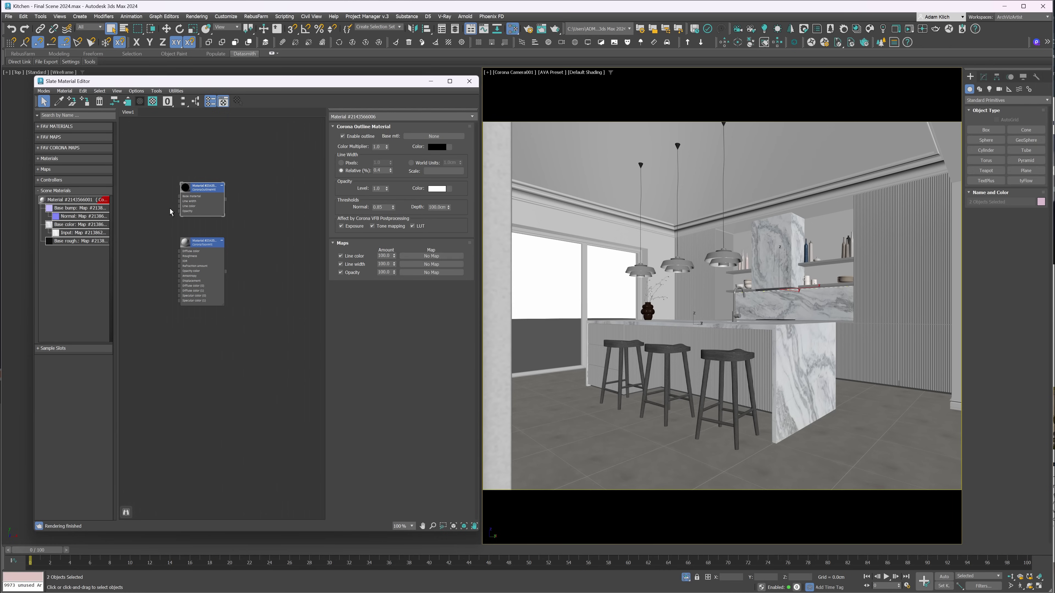
left_click_drag(84, 202, 136, 206)
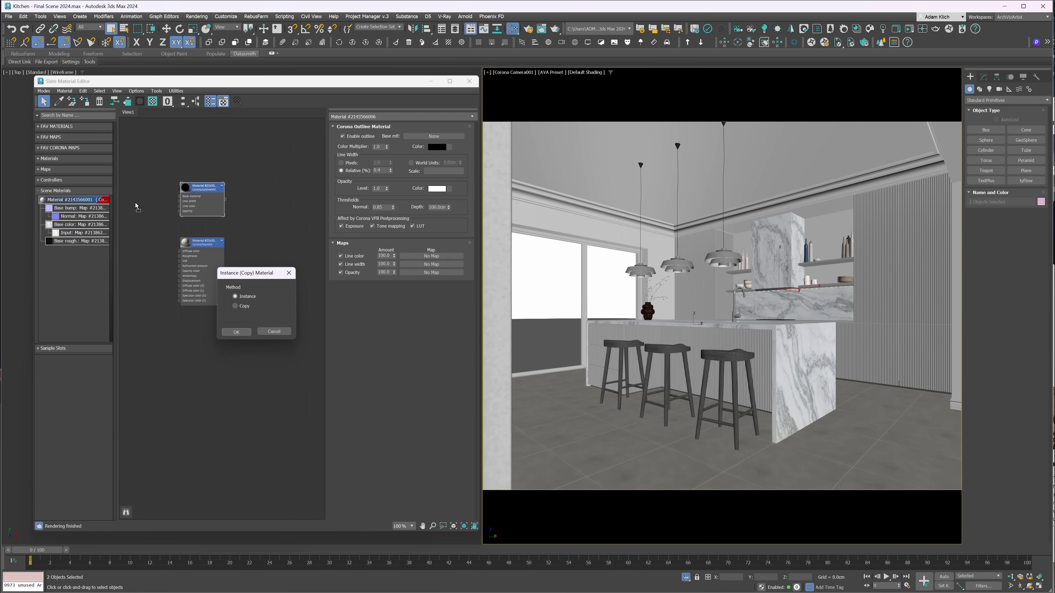
left_click(237, 332)
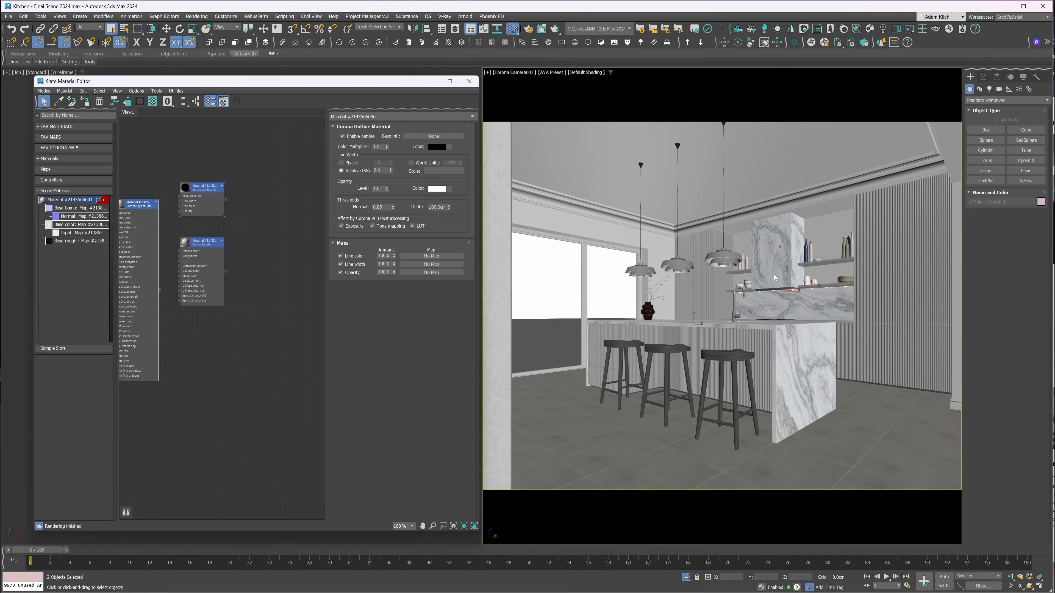
left_click_drag(160, 290, 787, 260)
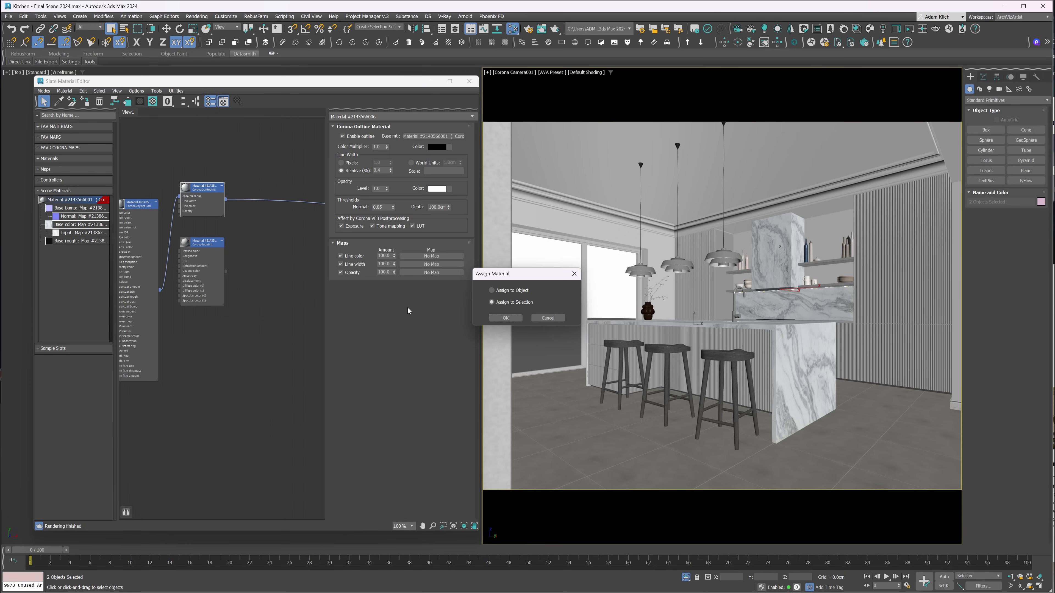
left_click(506, 318)
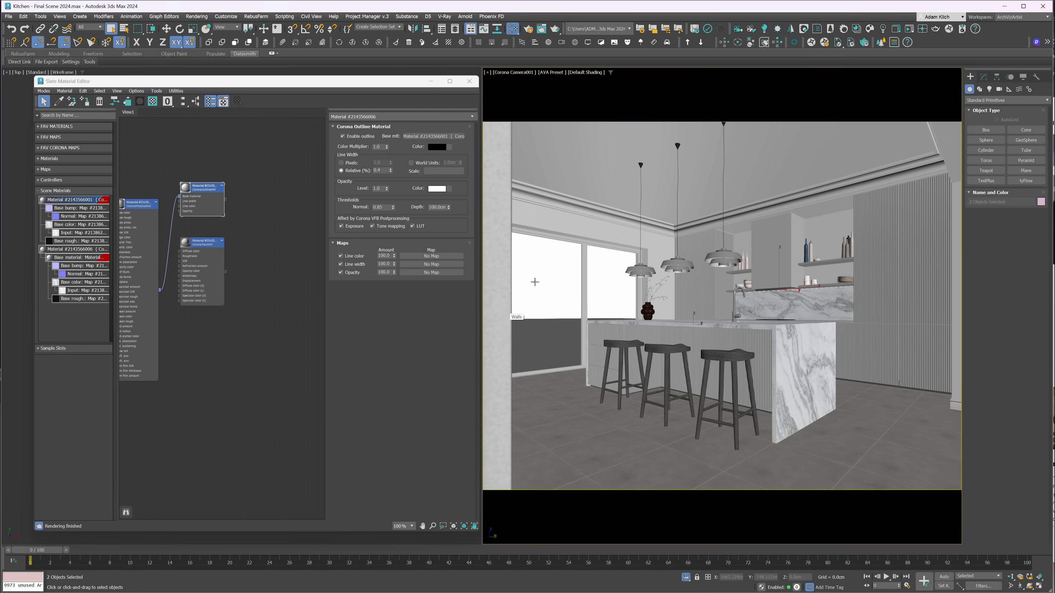
right_click(598, 237)
- Render the kitchen interactively with red outlines at 0.02 relative line width
left_click(648, 200)
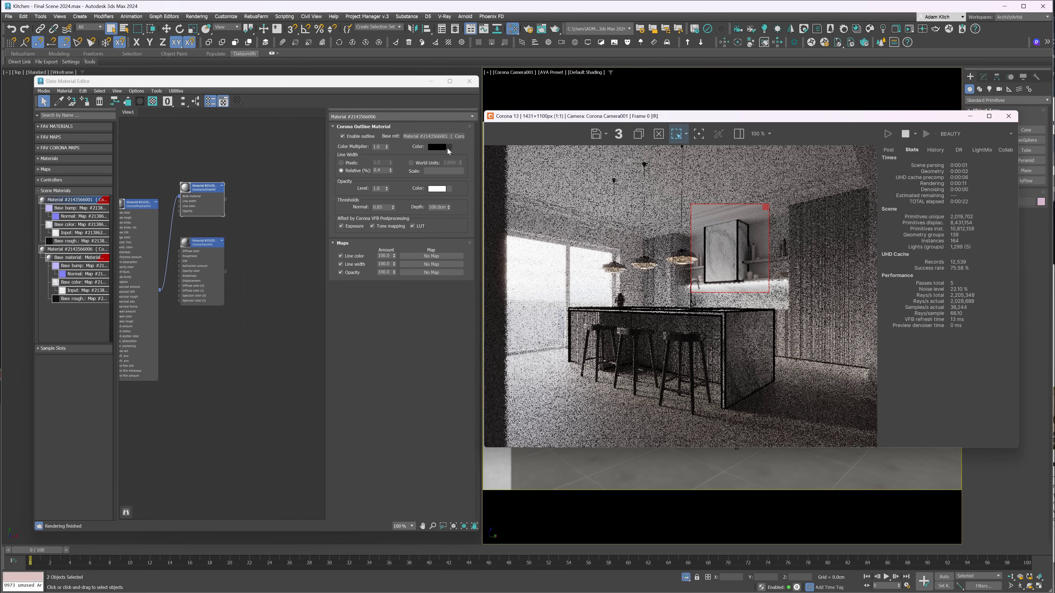
left_click(434, 147)
left_click(371, 58)
left_click(384, 128)
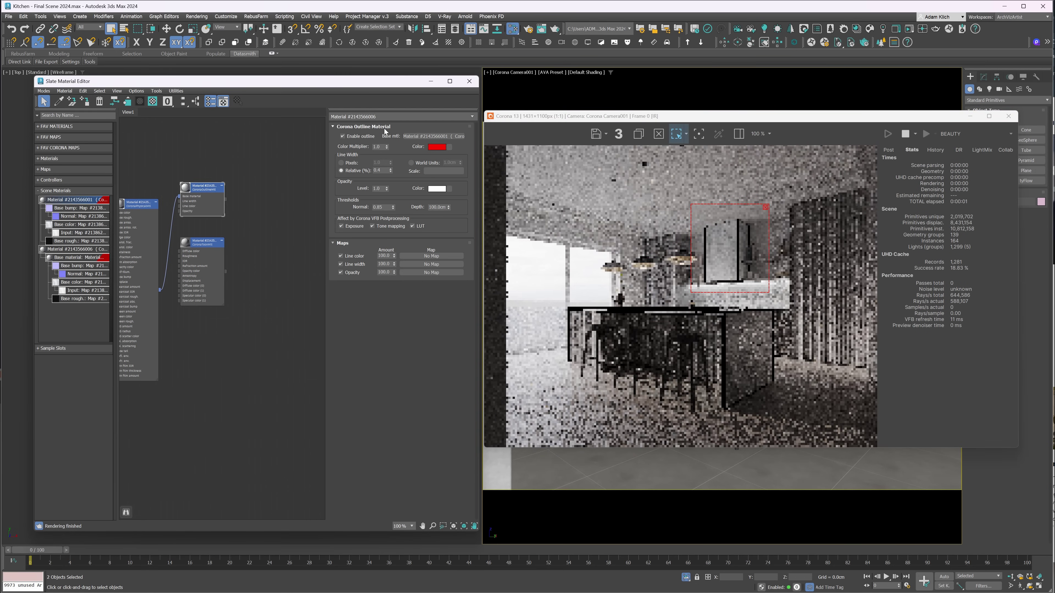
double_click(385, 171)
type("0.02")
key("Return")
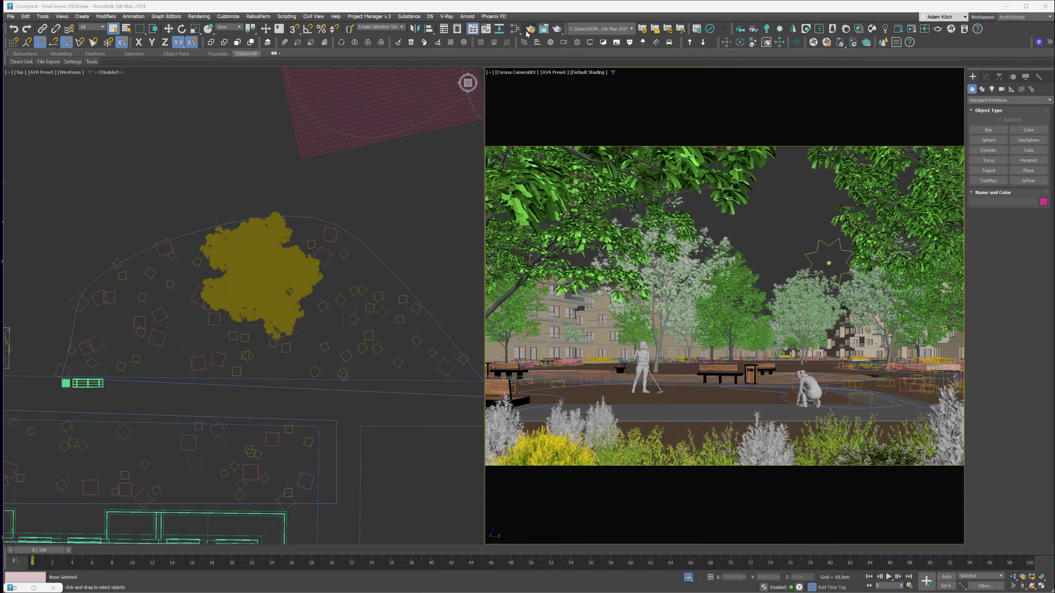
- Add the CMasking_AiEnhancer render element and render the courtyard
left_click(530, 29)
left_click(184, 190)
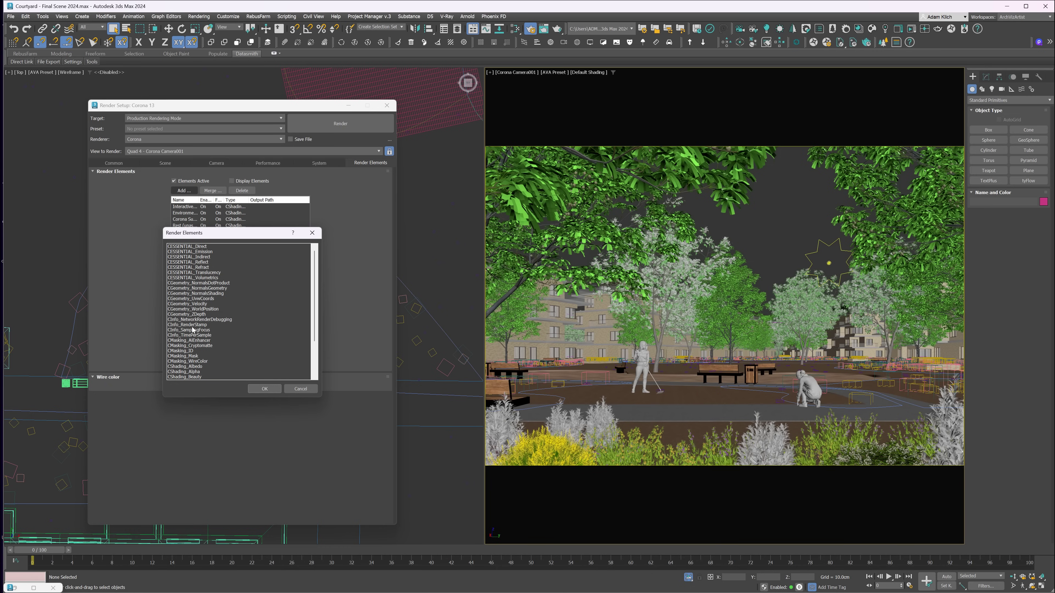
double_click(194, 341)
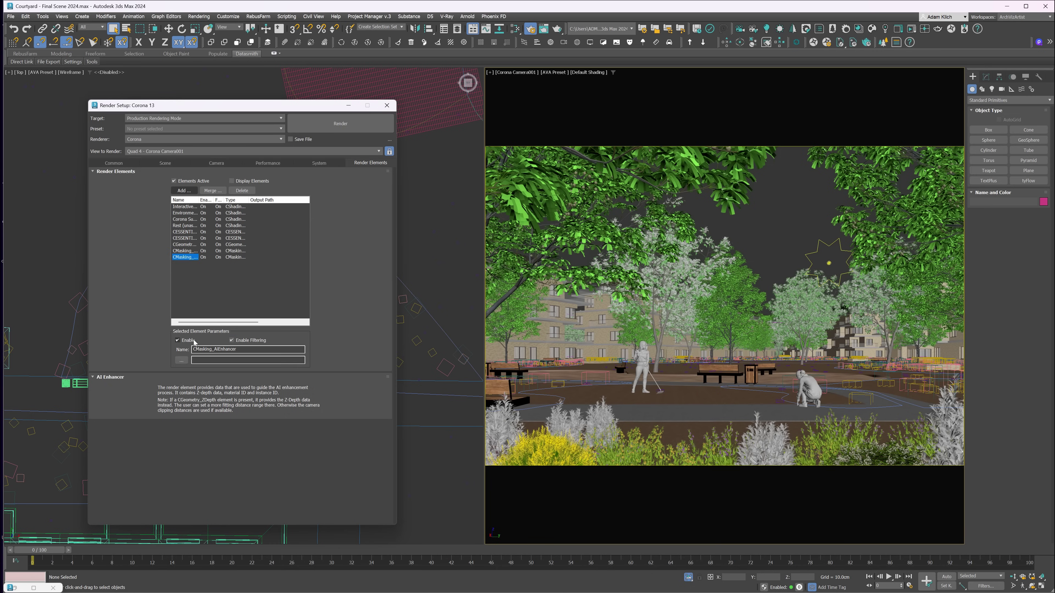
left_click(321, 127)
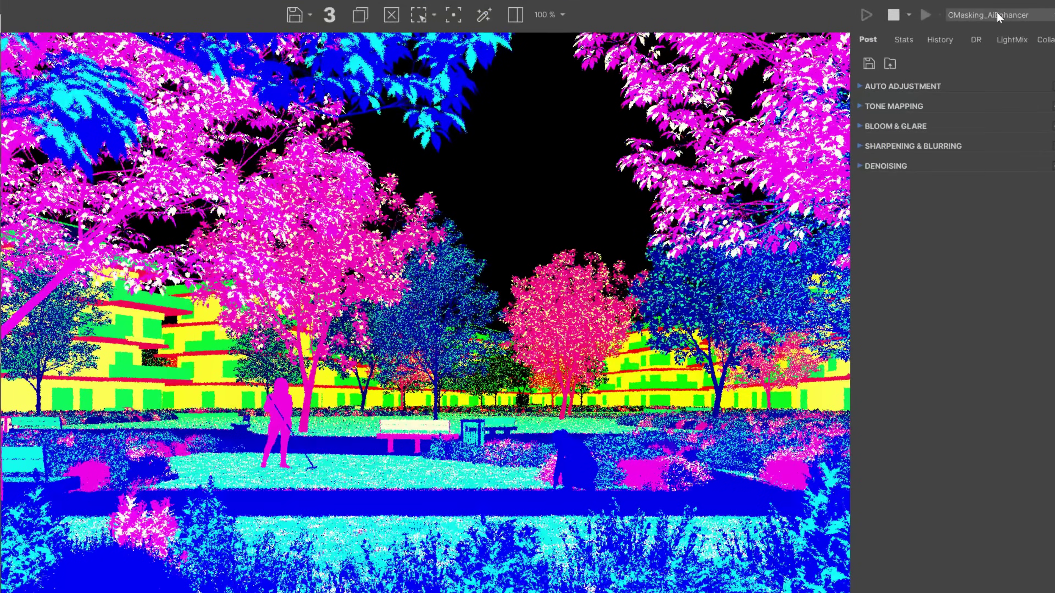
- Show the BEAUTY channel and send the courtyard render to the Collab upload panel
left_click(817, 96)
left_click(990, 25)
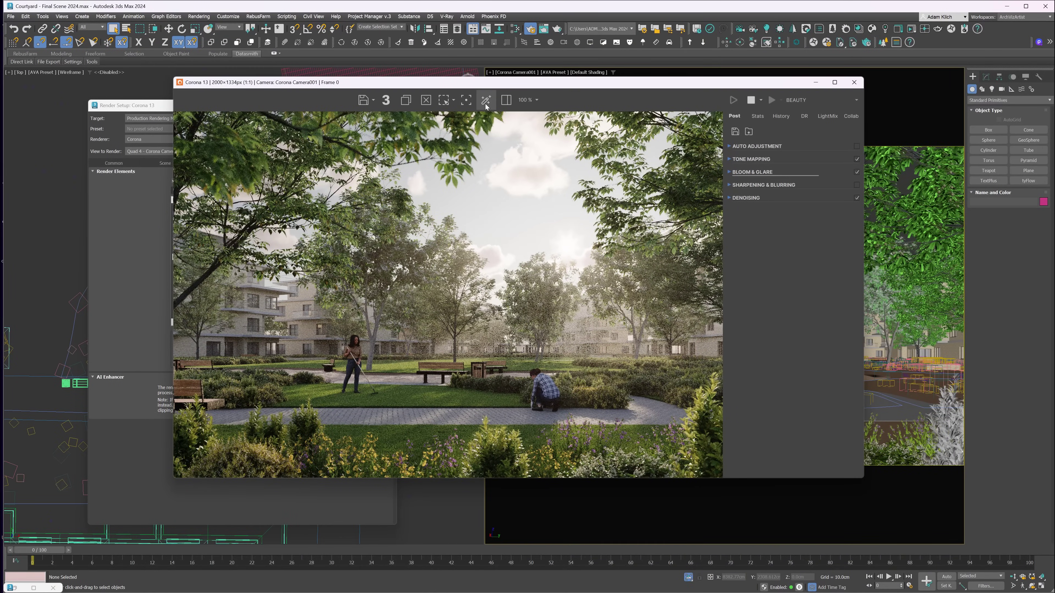
left_click_drag(481, 128, 796, 285)
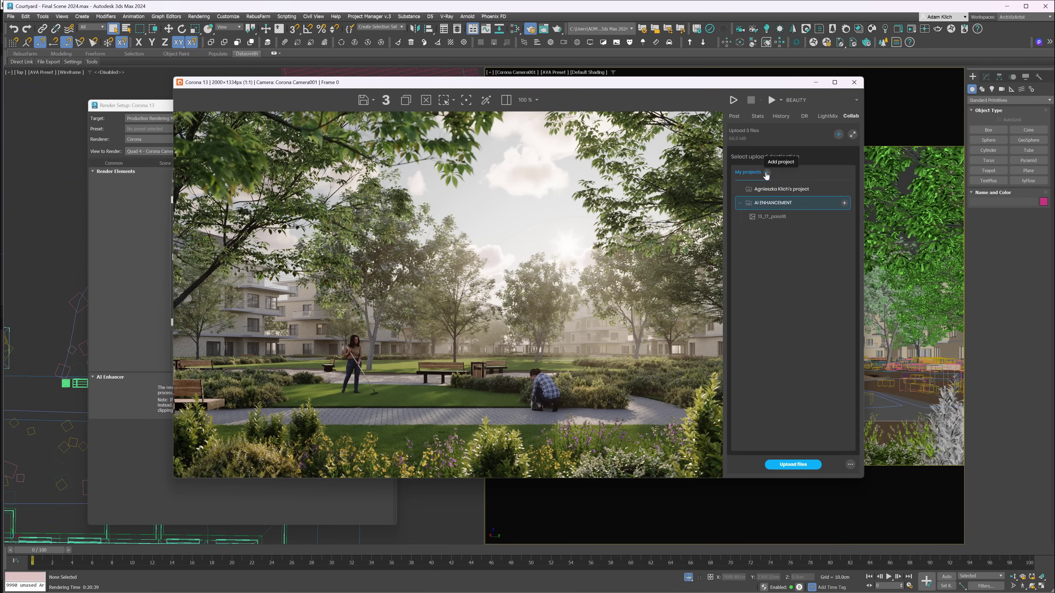
- Create Project_01, upload the three 13_23_pass18 render files, and view 13_23_pass18.exr online
left_click(766, 176)
type("Project")
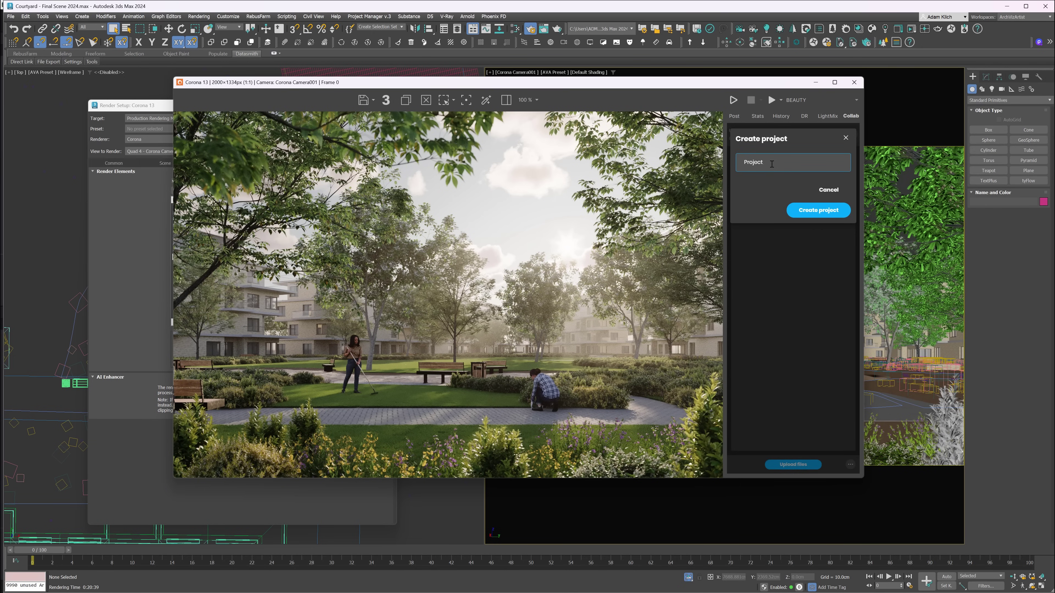
left_click(827, 209)
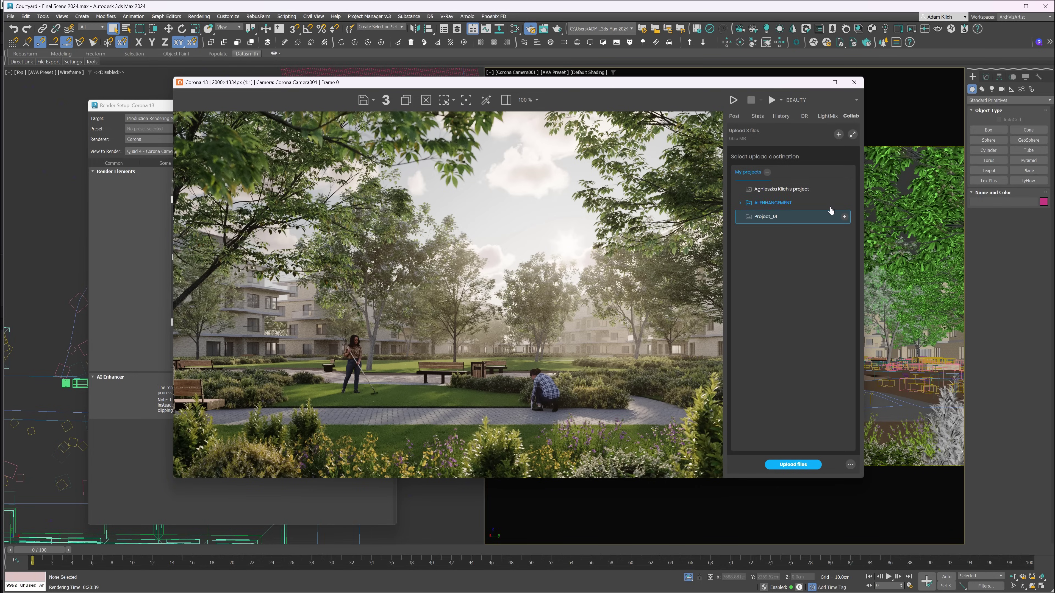
left_click(792, 467)
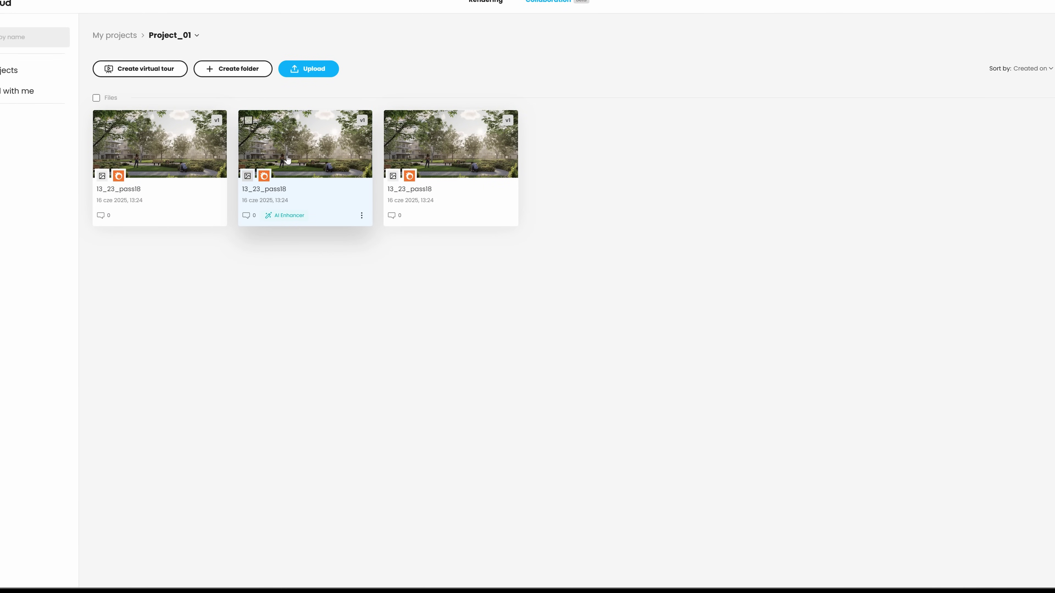
left_click(287, 159)
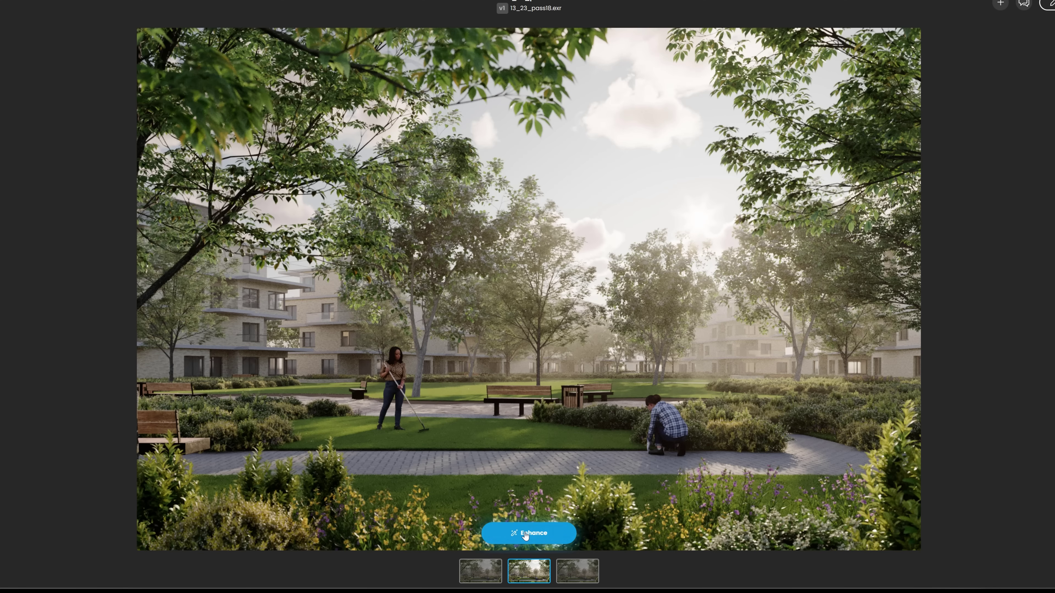
- Run AI Enhance on the 13_23_pass18.exr courtyard render in the Chaos Collaboration viewer
left_click(526, 536)
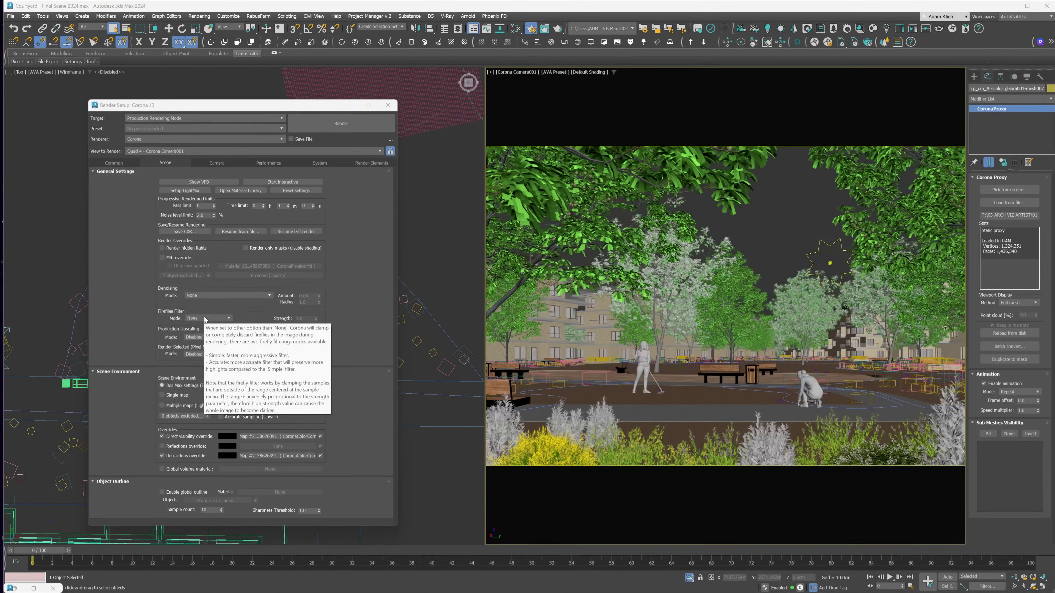
- Set Fireflies Filter mode to Simple, then Accurate, and download the Arfaj 005 Spring shrub
left_click(301, 354)
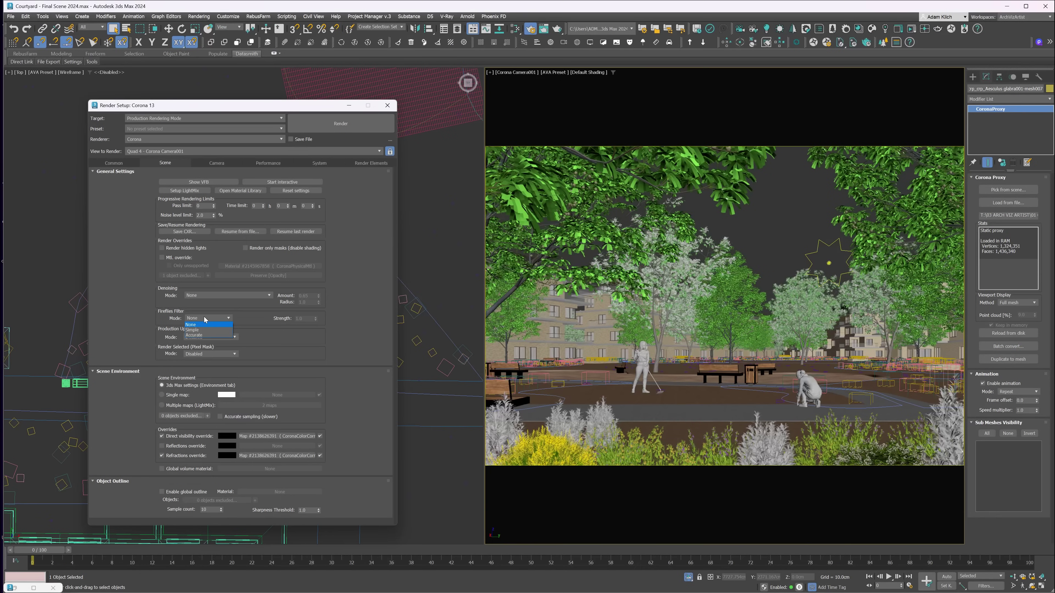
left_click(202, 331)
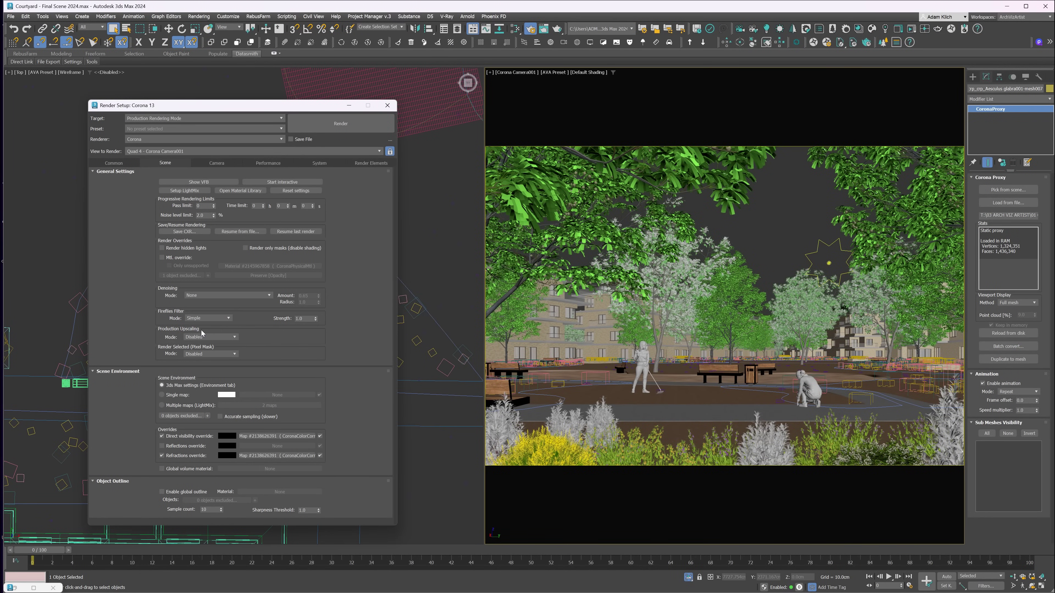
left_click(206, 318)
left_click(205, 335)
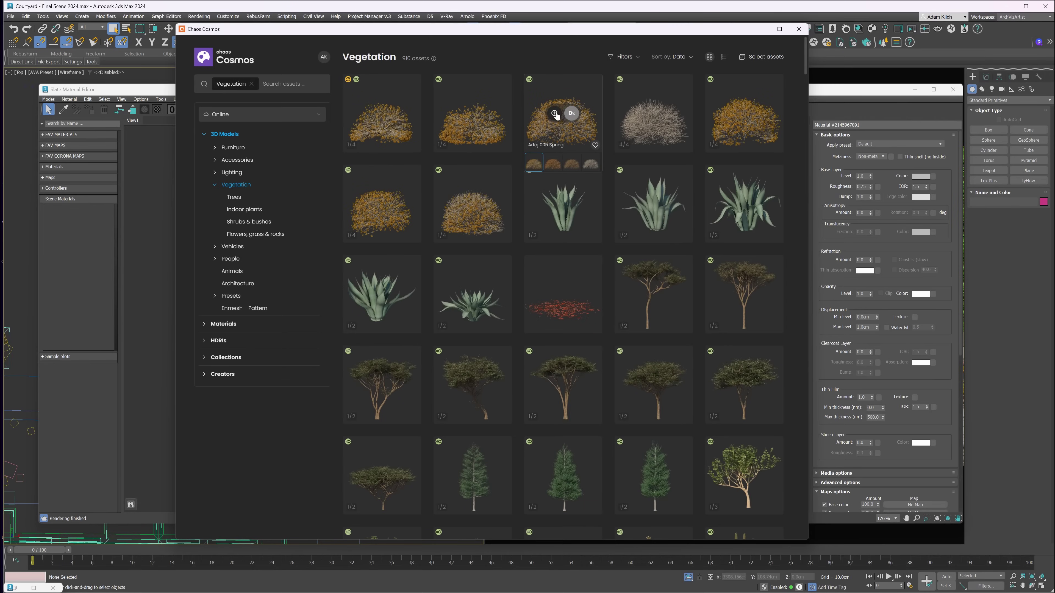
left_click(554, 114)
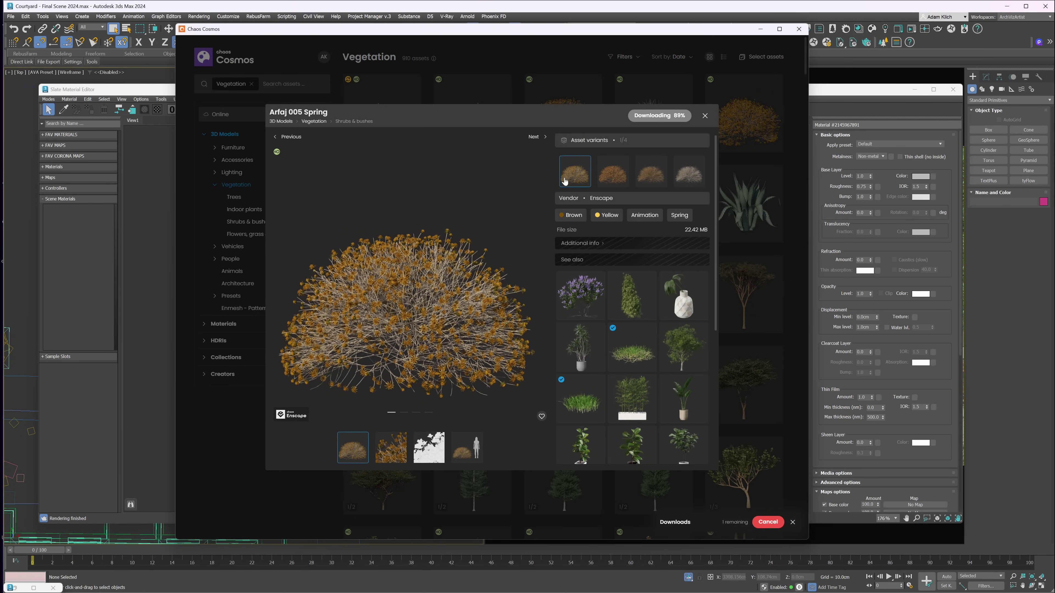
- Preview the Arfaj 005 shrub's Summer, Autumn and Winter variants in turn
left_click(609, 177)
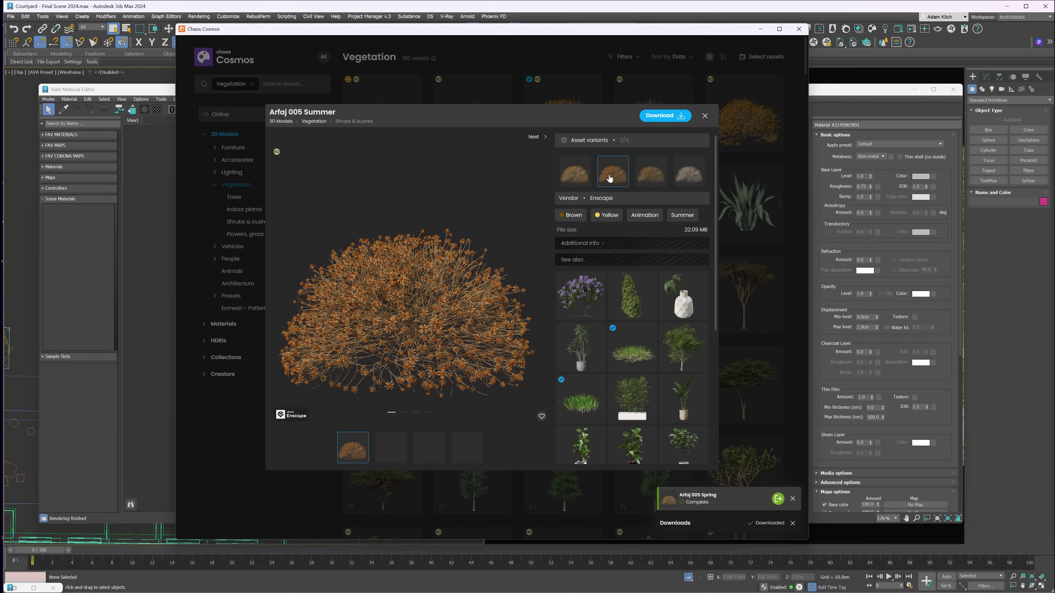
left_click(650, 178)
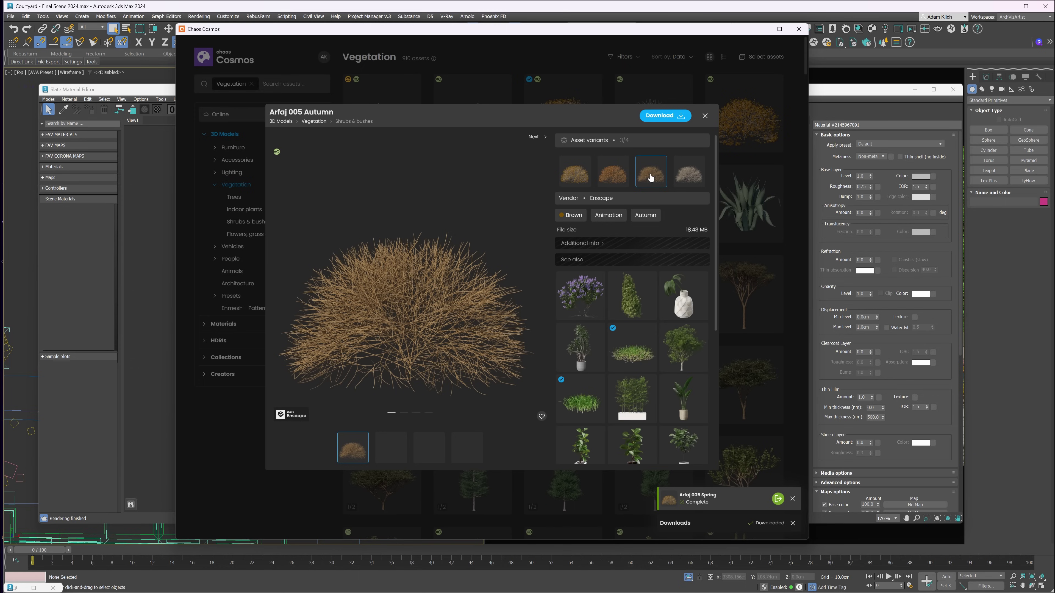
left_click(685, 182)
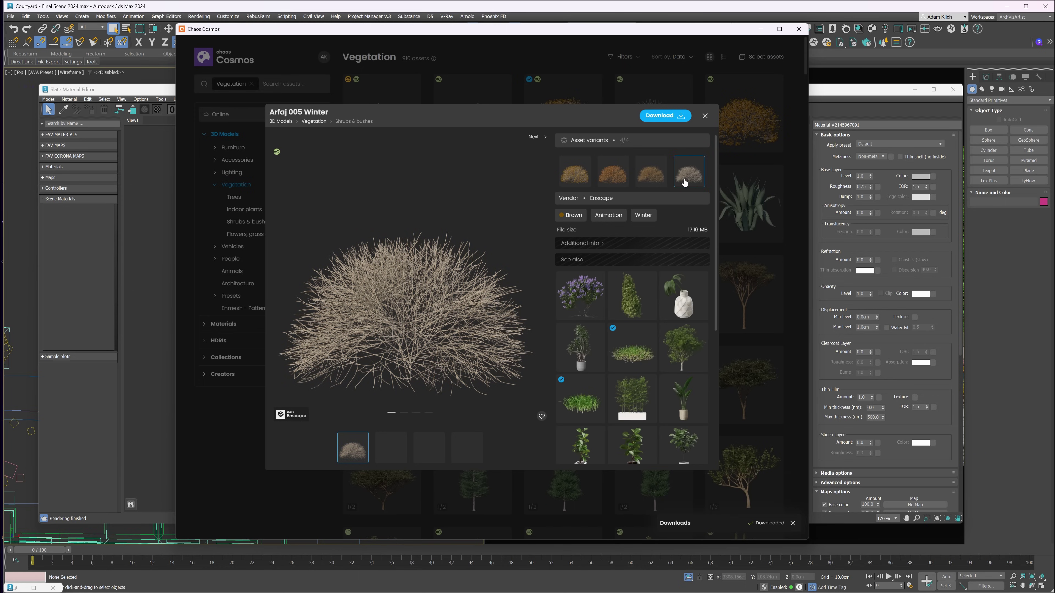